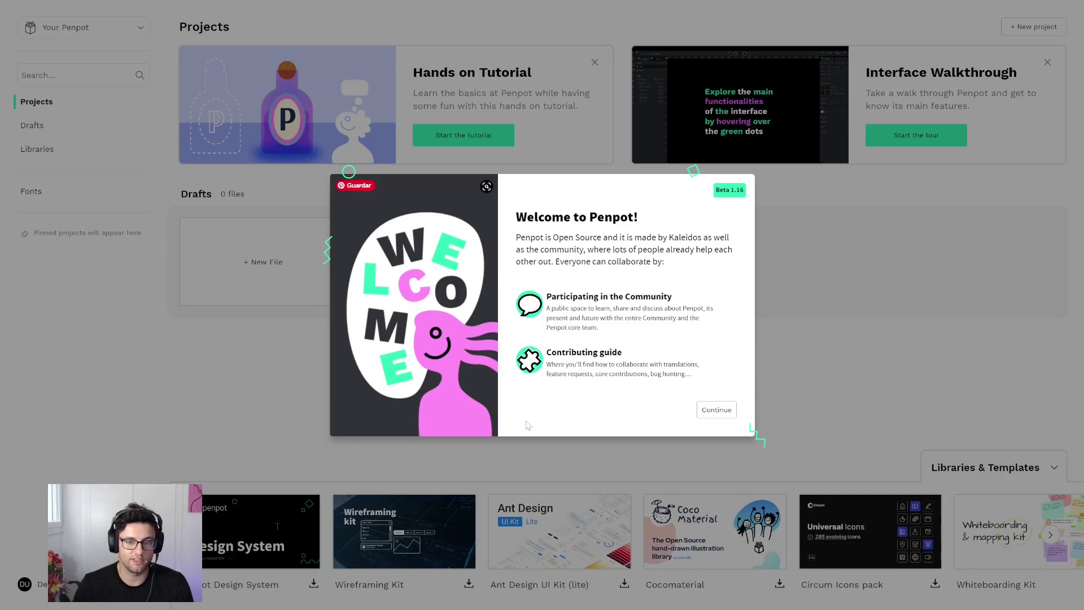
Dismiss the Welcome and Before you start modals and choose 'Create a team later'.
click(716, 411)
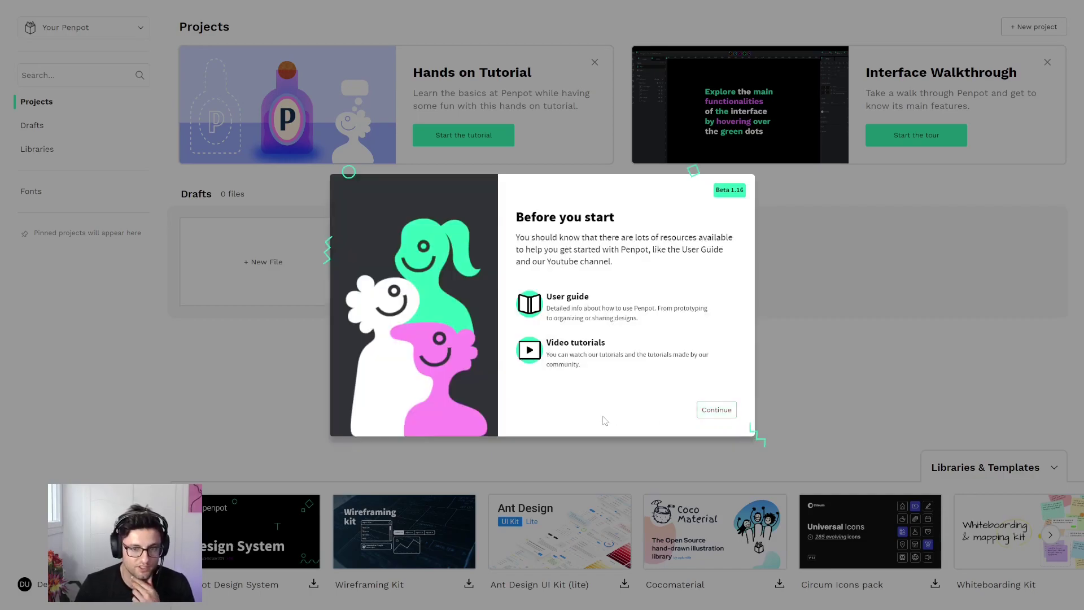
click(708, 413)
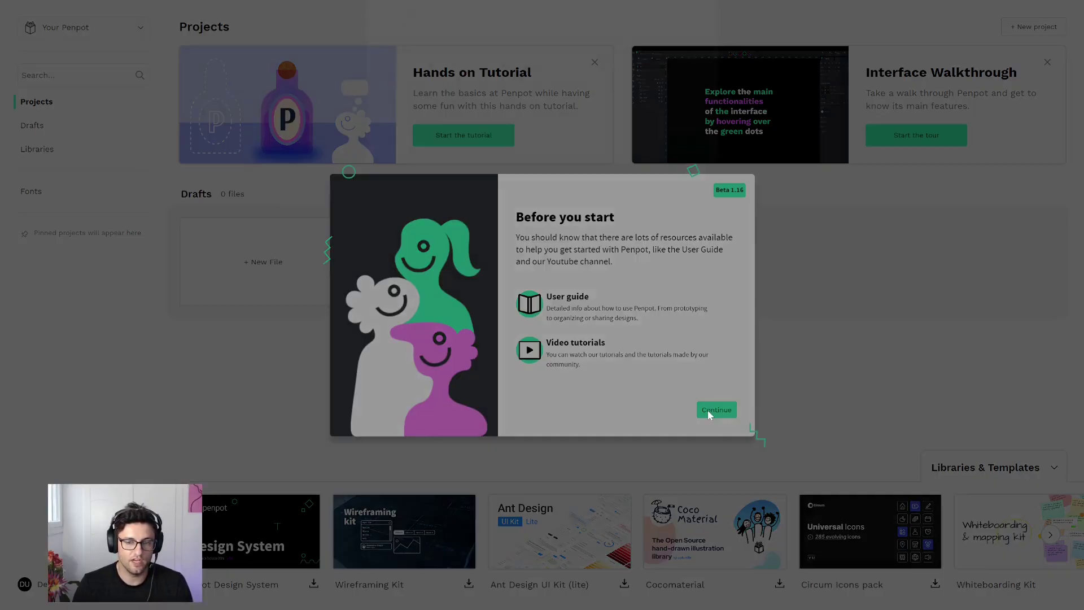
click(708, 413)
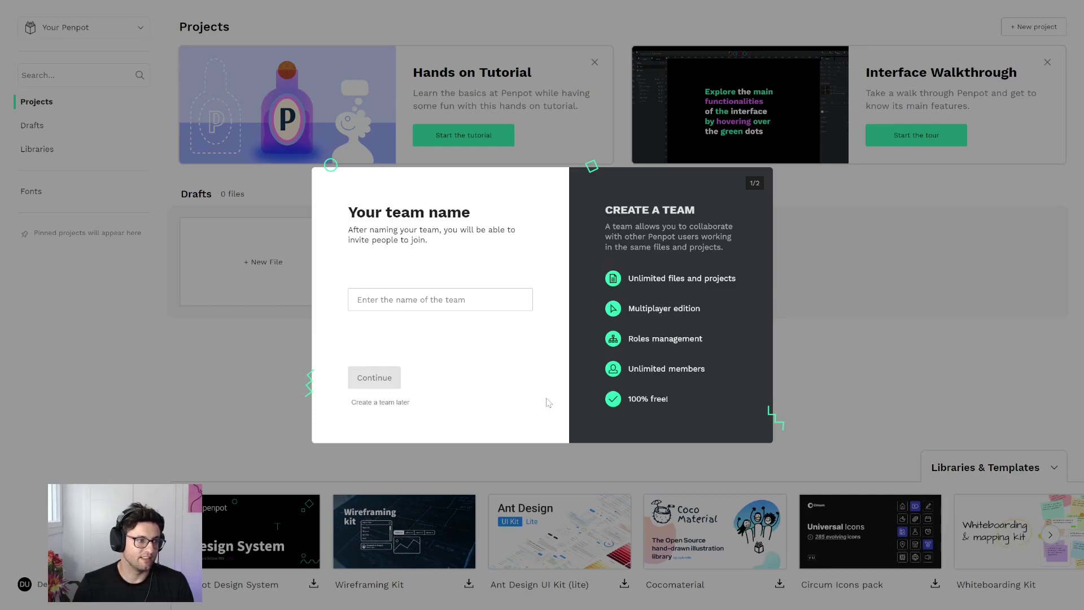
click(398, 404)
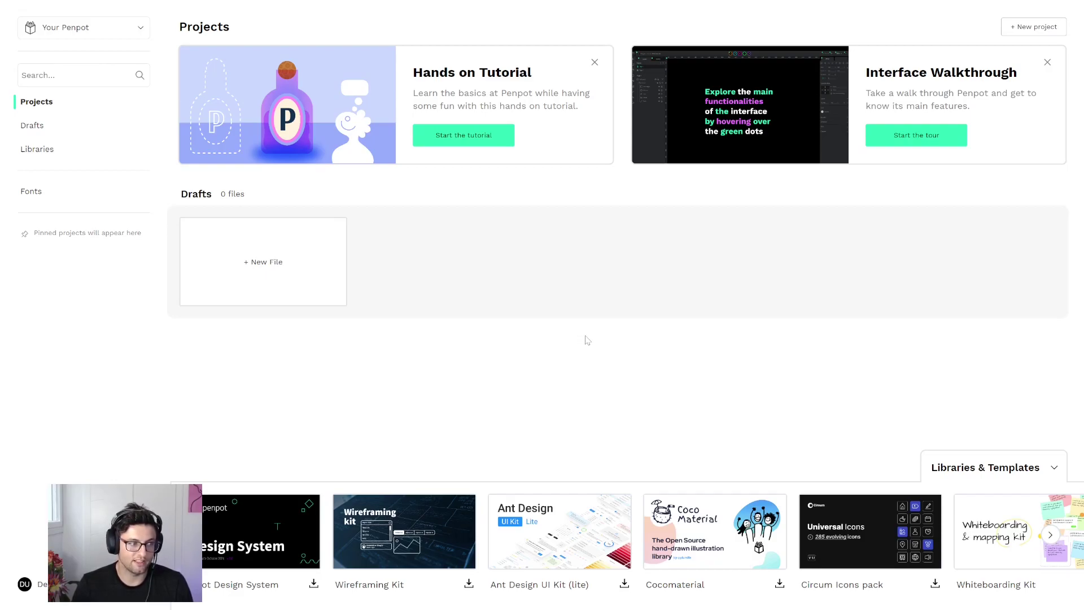
mouse_move(281, 246)
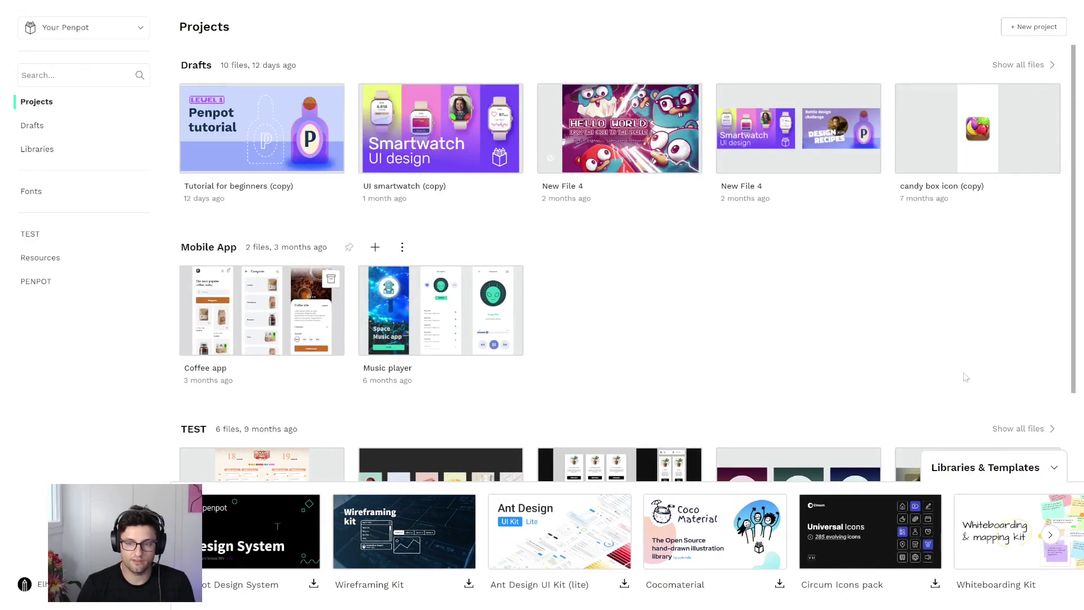
click(986, 468)
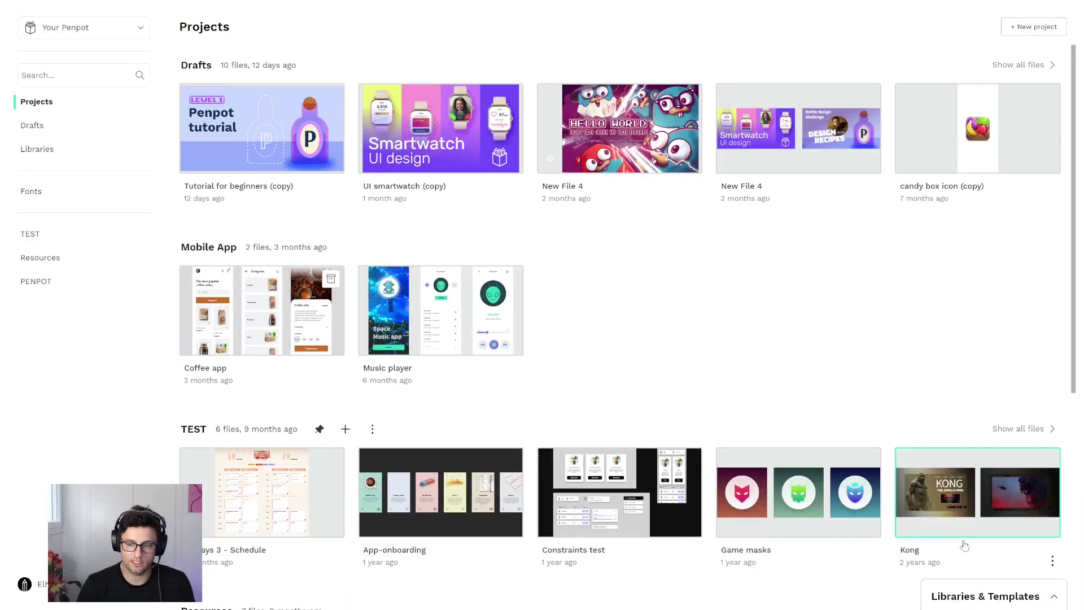
click(985, 596)
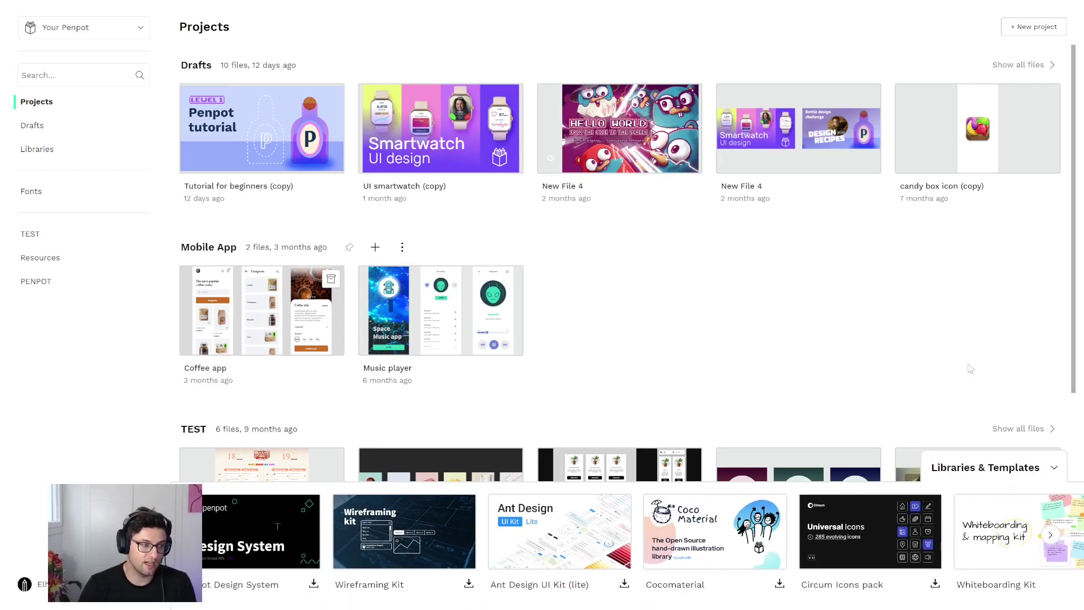
click(1050, 535)
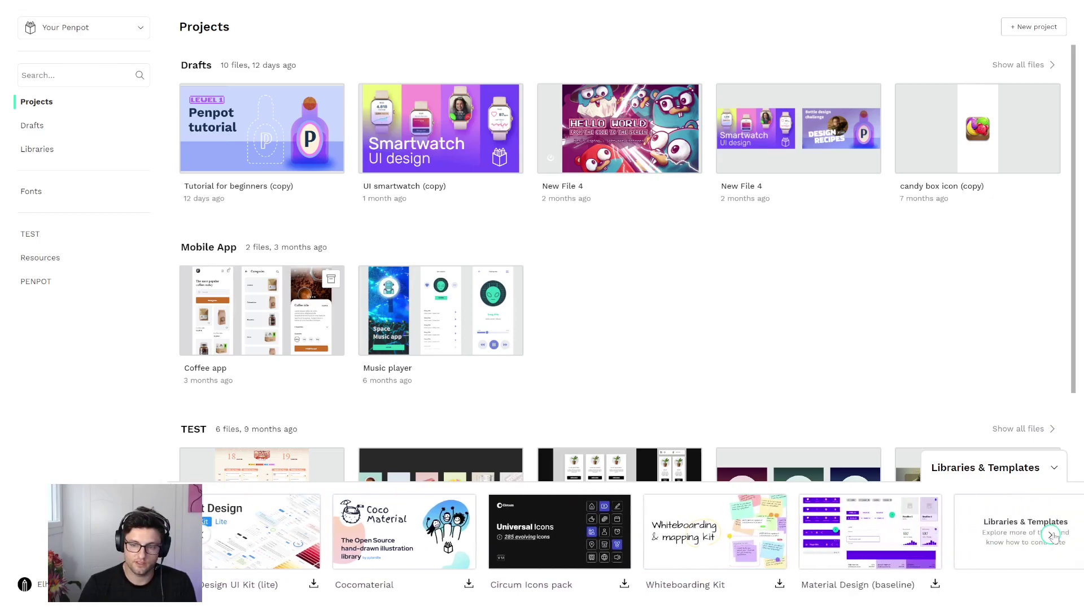
click(1051, 534)
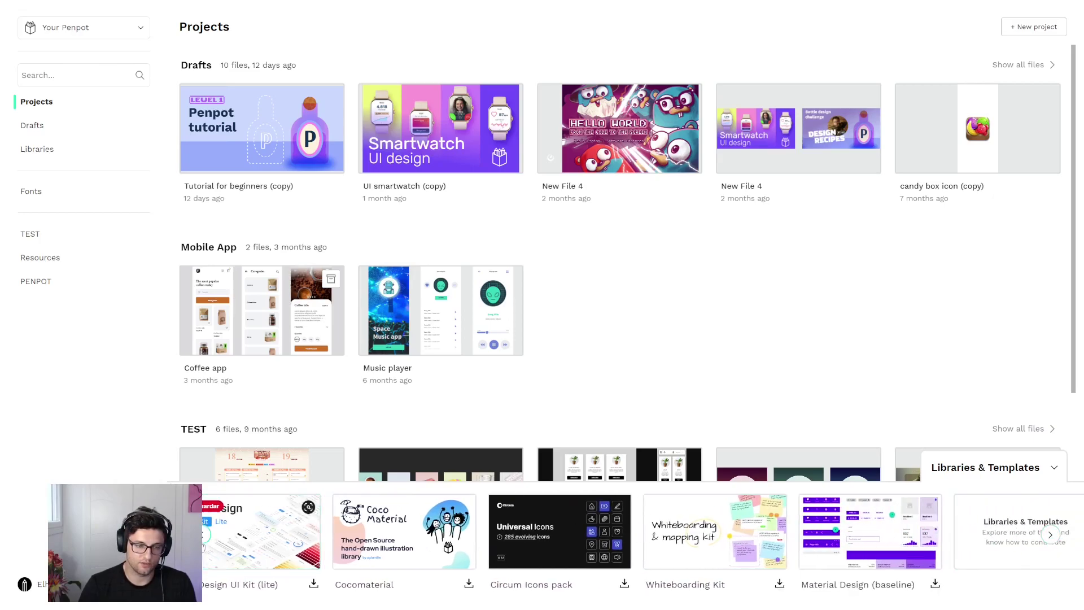
click(1051, 535)
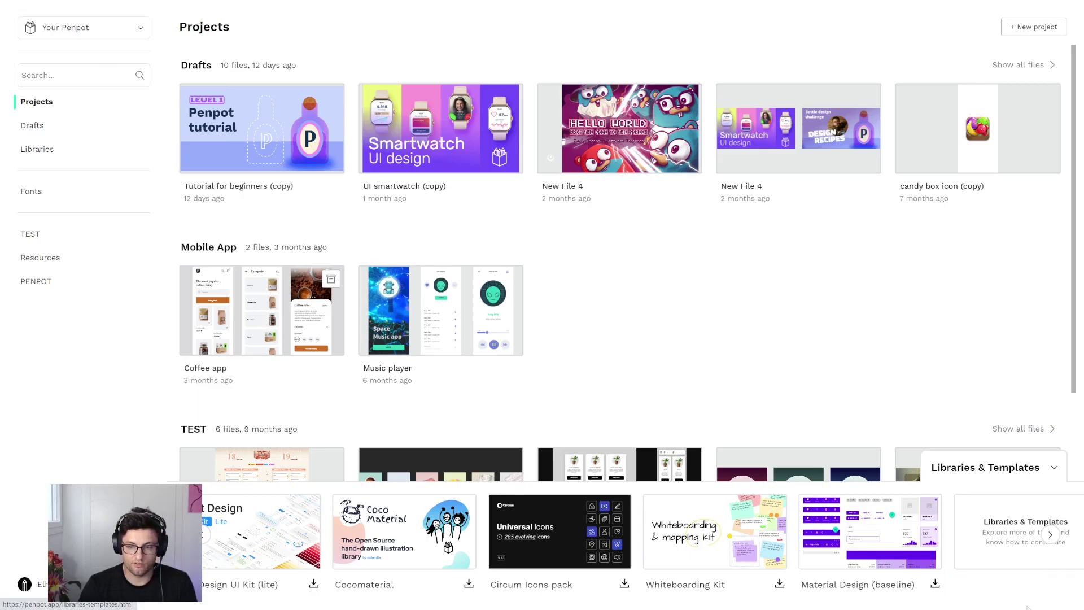
scroll(254, 534, left, 3)
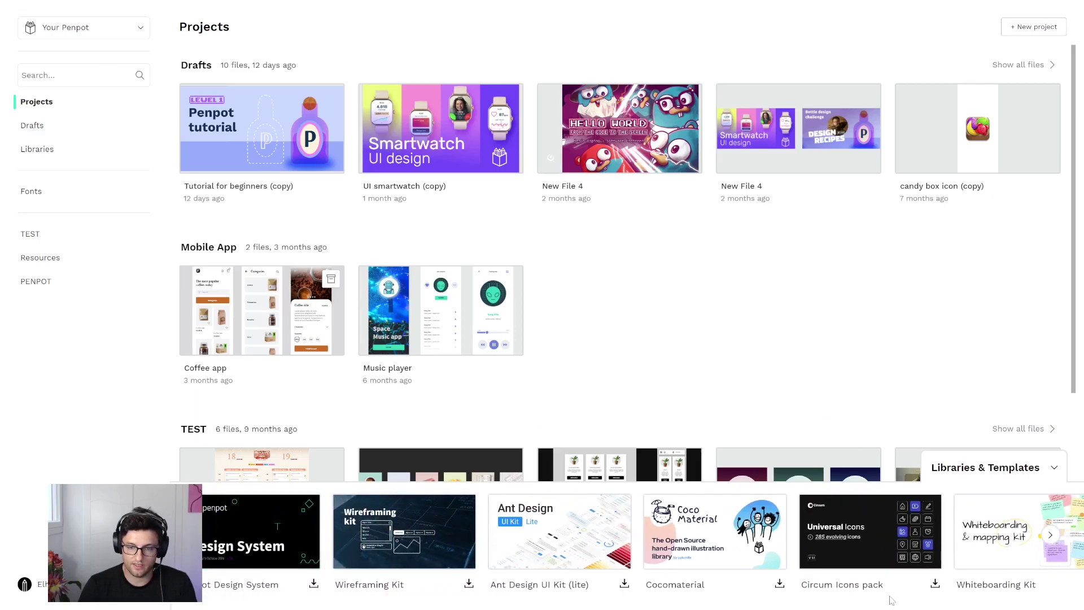
Import the Circum Icons pack template and close the import summary.
click(898, 533)
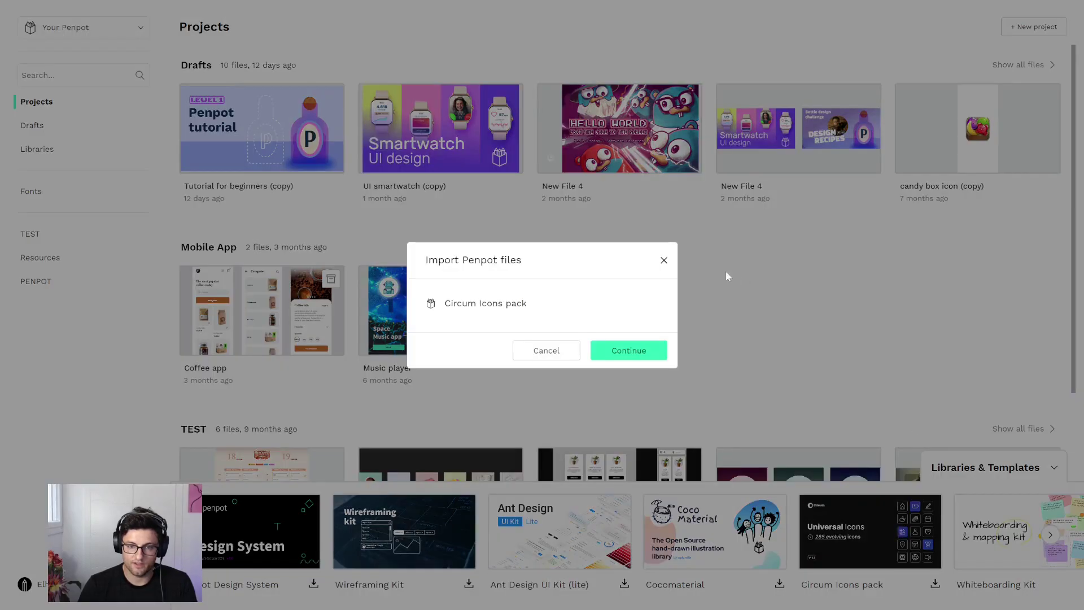
click(632, 350)
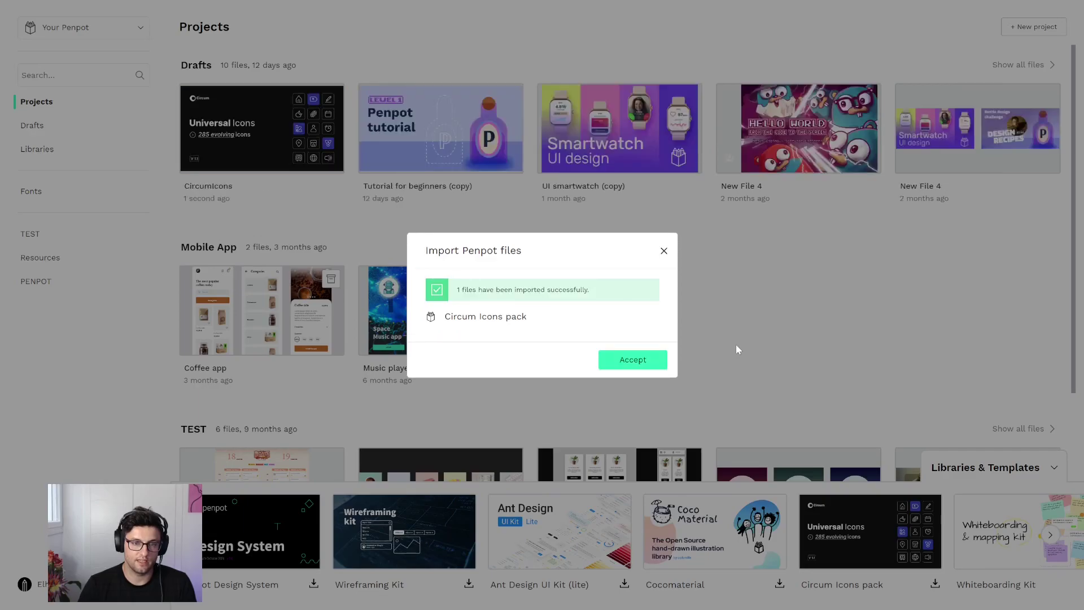
click(661, 359)
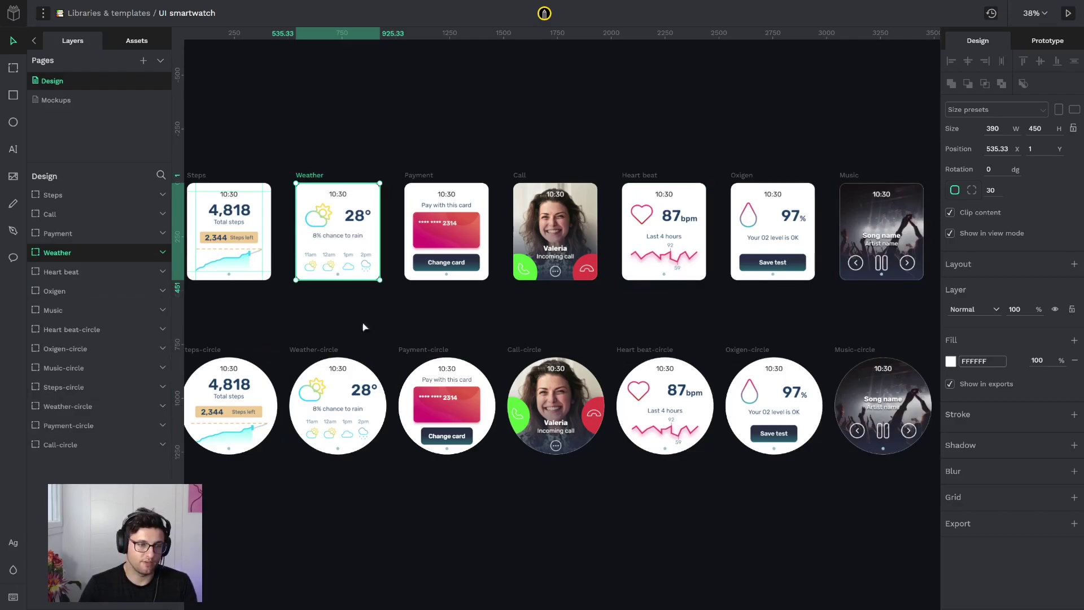
Zoom to the Oxigen board with Shift+2, then expand Music and zoom to the Pause_1 icon.
click(69, 290)
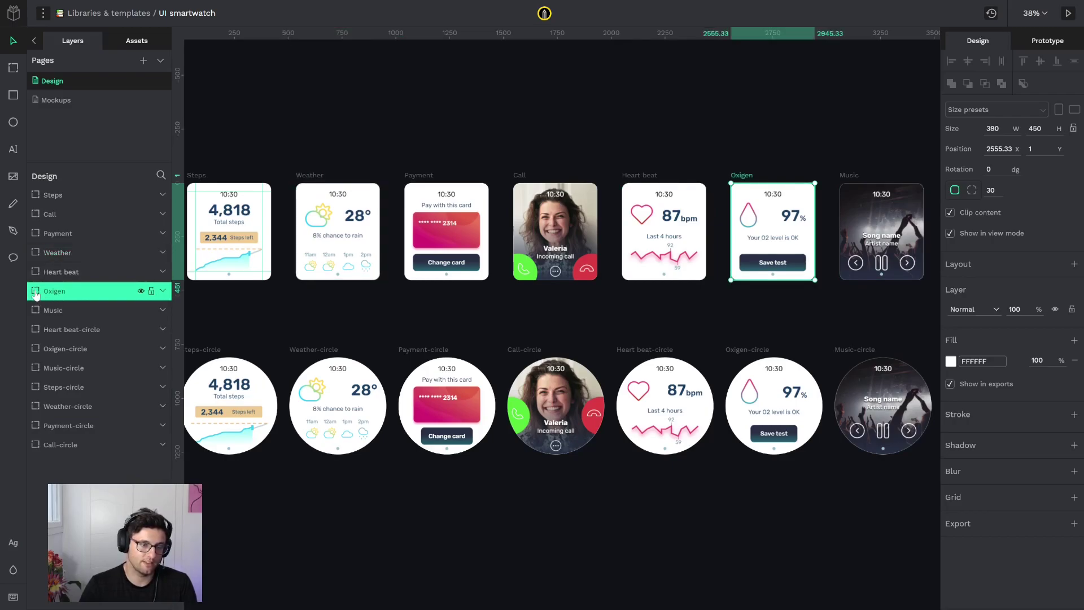
key(shift+2)
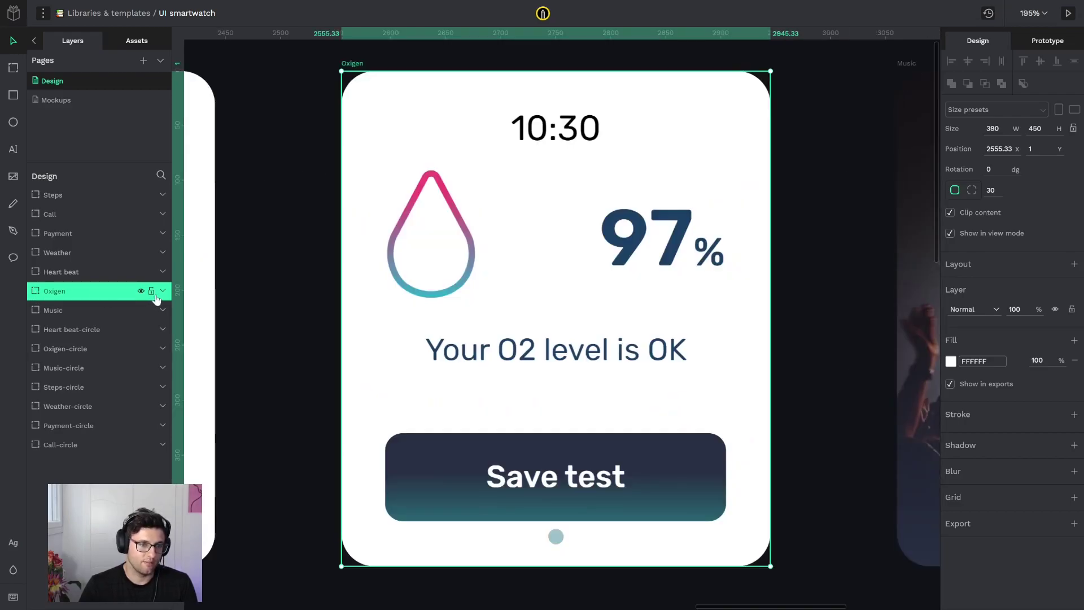
scroll(339, 312, down, 5)
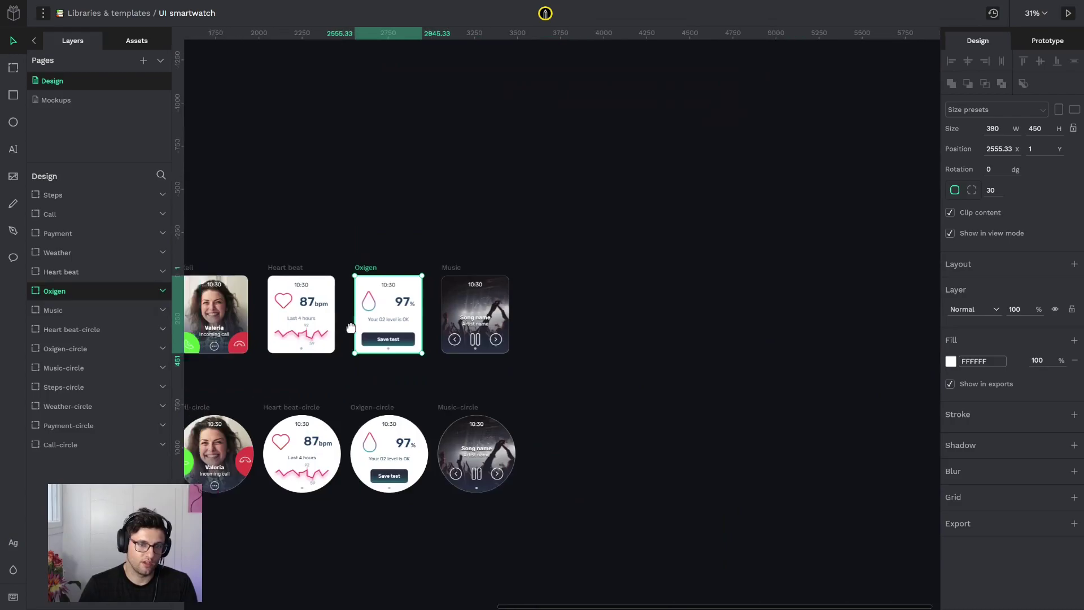
scroll(339, 312, down, 3)
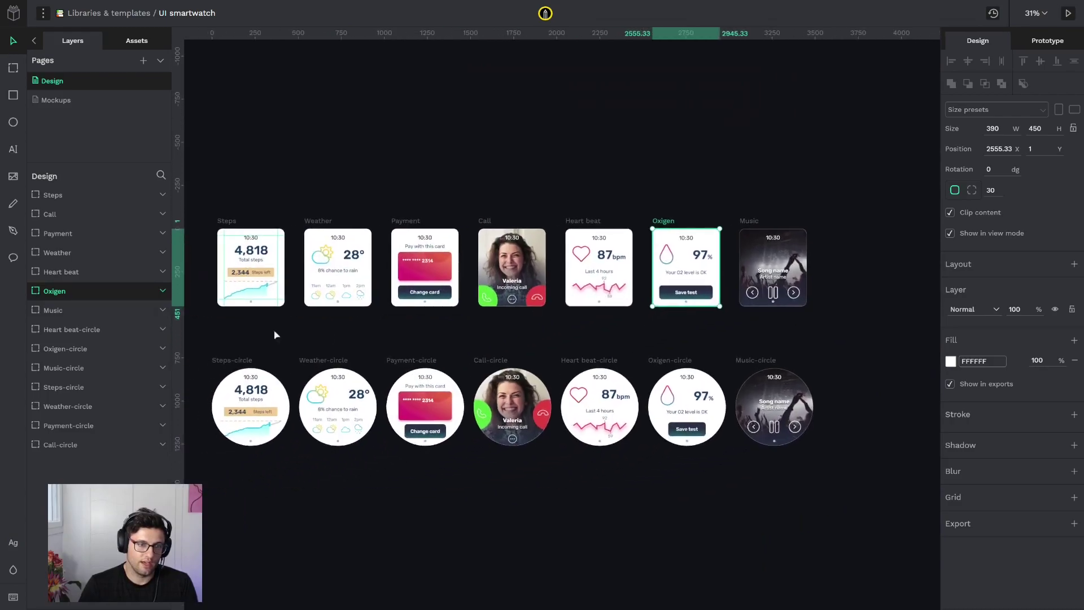
click(162, 311)
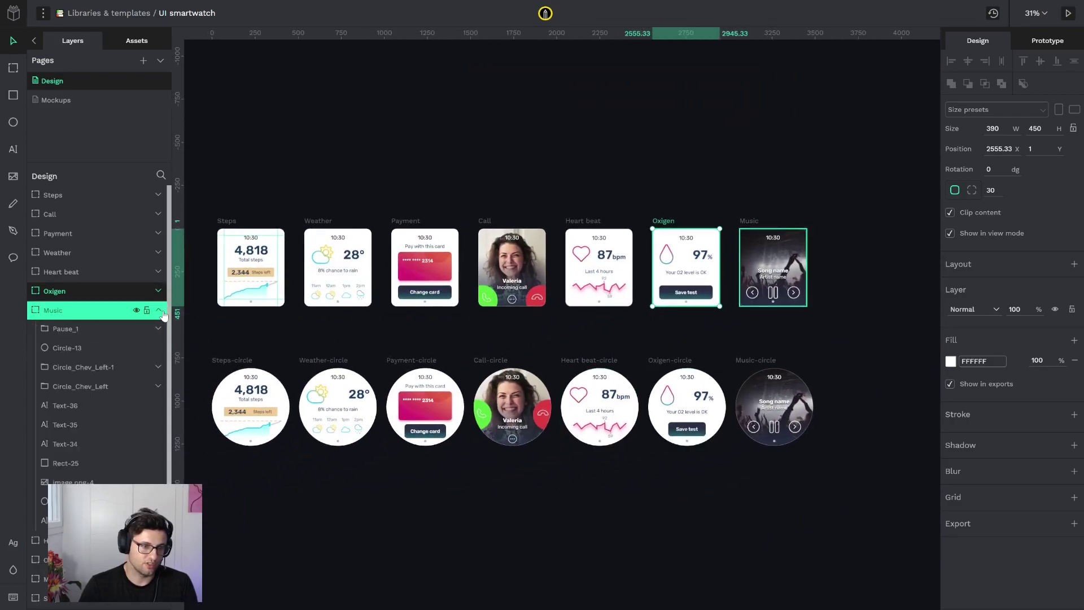
double_click(44, 331)
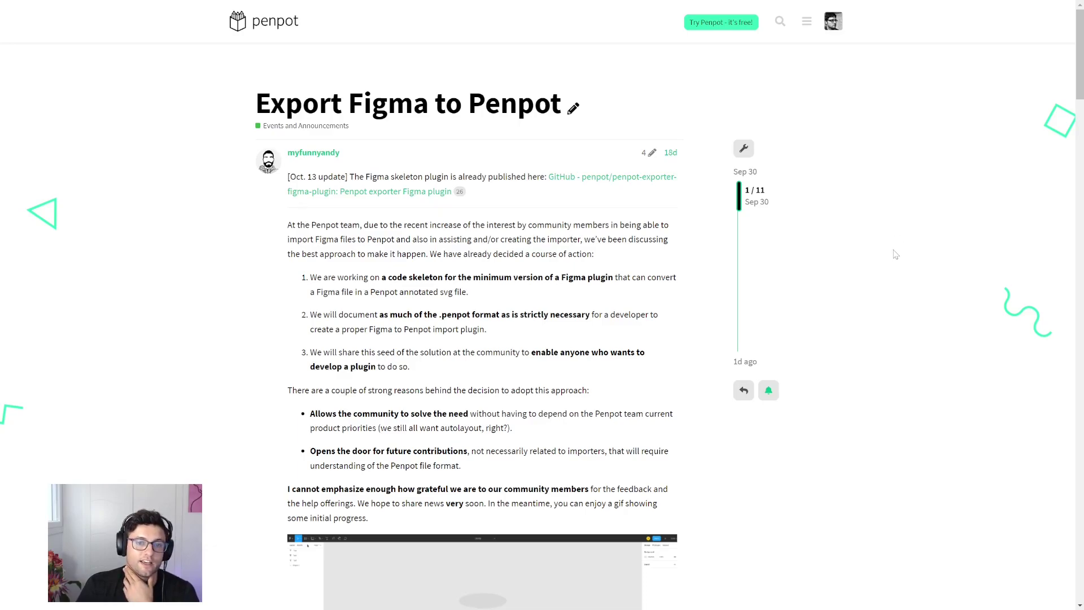
scroll(894, 255, down, 4)
scroll(895, 255, down, 2)
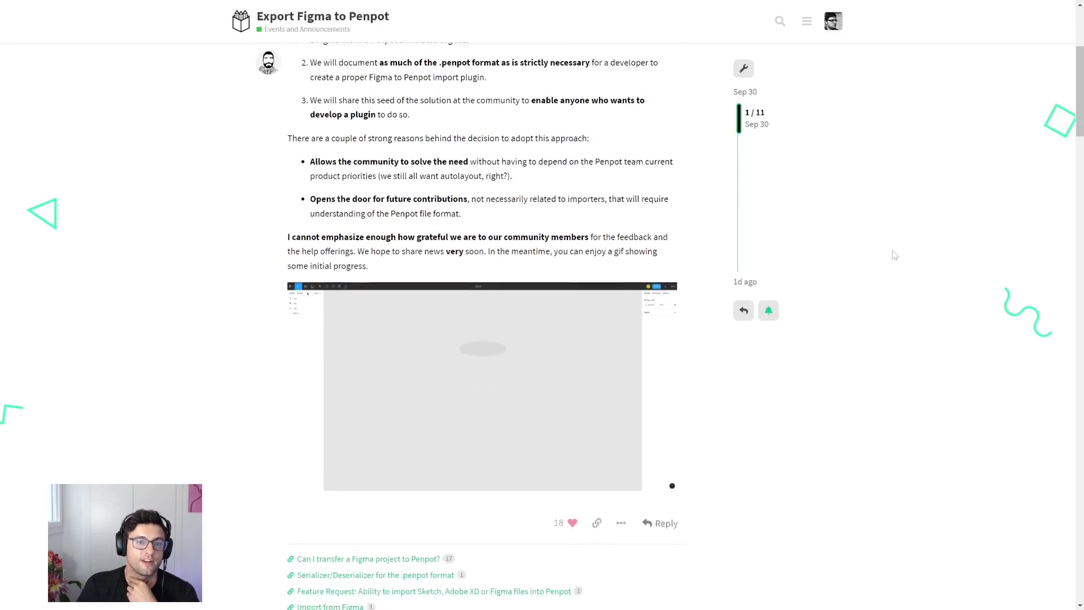
scroll(894, 254, down, 4)
scroll(894, 254, down, 3)
scroll(895, 254, down, 4)
scroll(894, 254, down, 3)
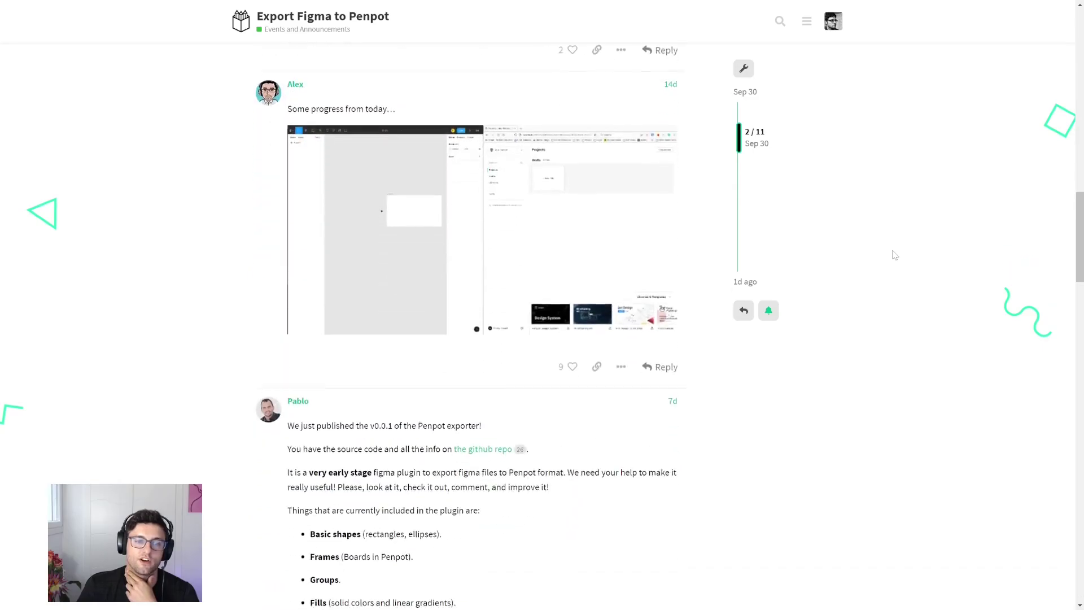
scroll(894, 255, down, 3)
scroll(894, 255, down, 3)
scroll(893, 254, down, 1)
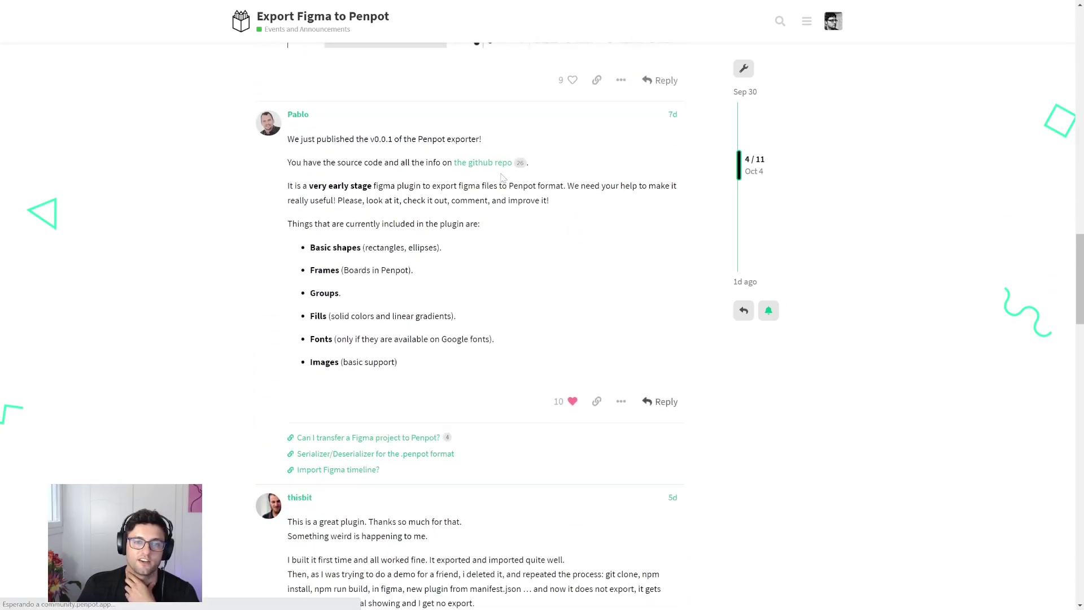